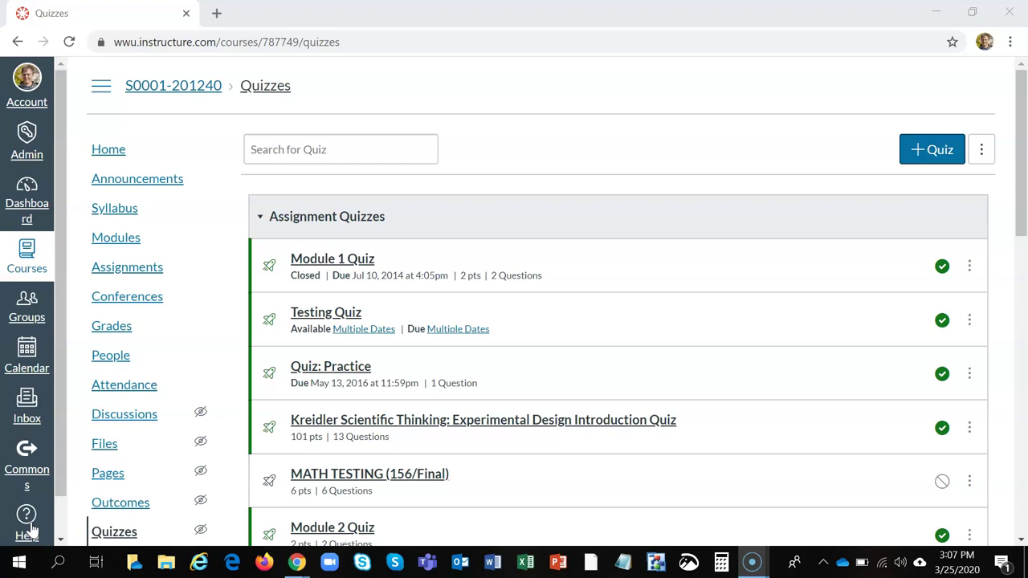
Start a new quiz and title it 'Ungraded Survey'.
click(928, 151)
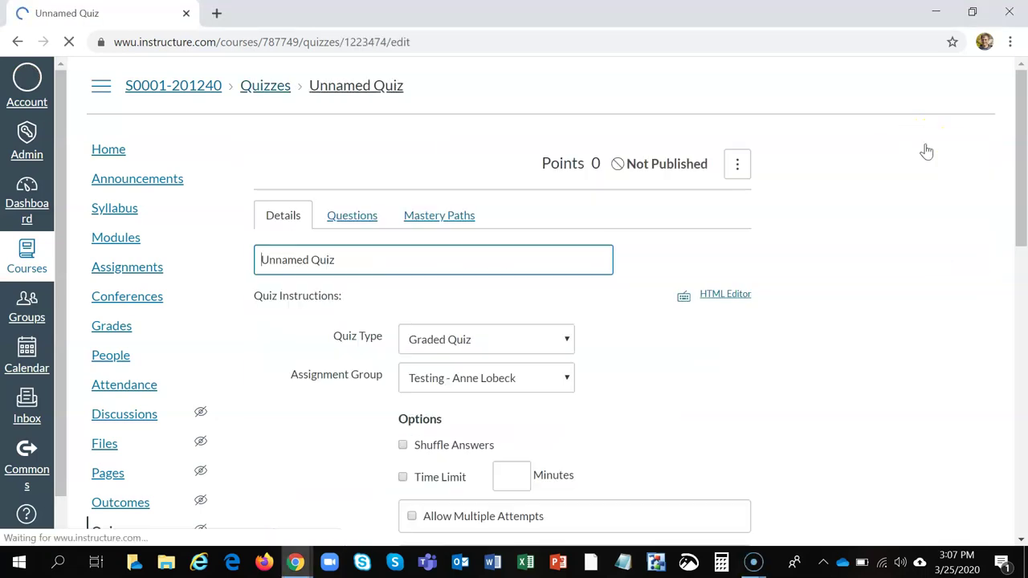
triple_click(550, 255)
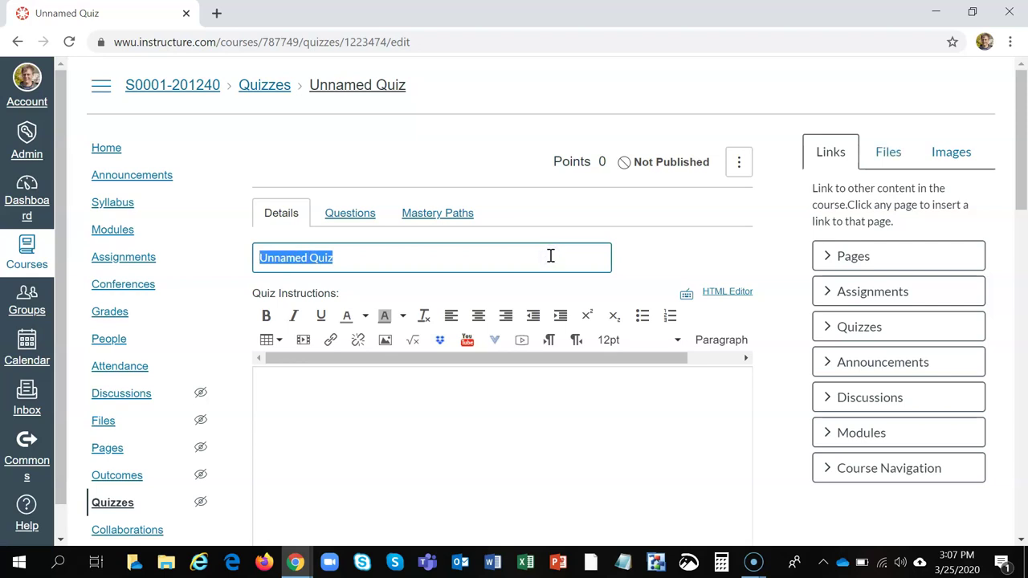
text(Ungraded Sur)
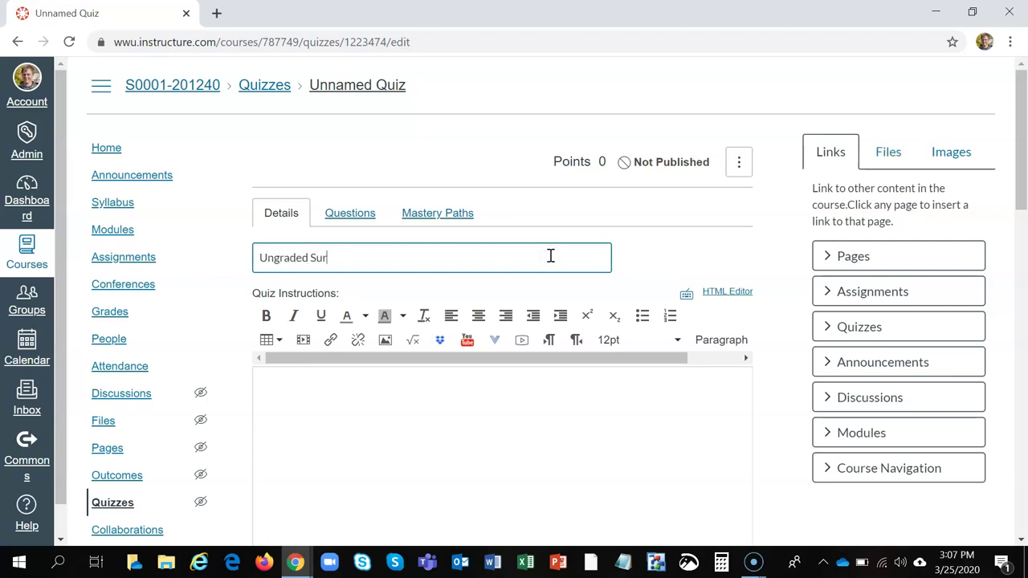
text(vey)
Set the quiz type to Ungraded Survey and view its questions area.
scroll(558, 366, down, 2)
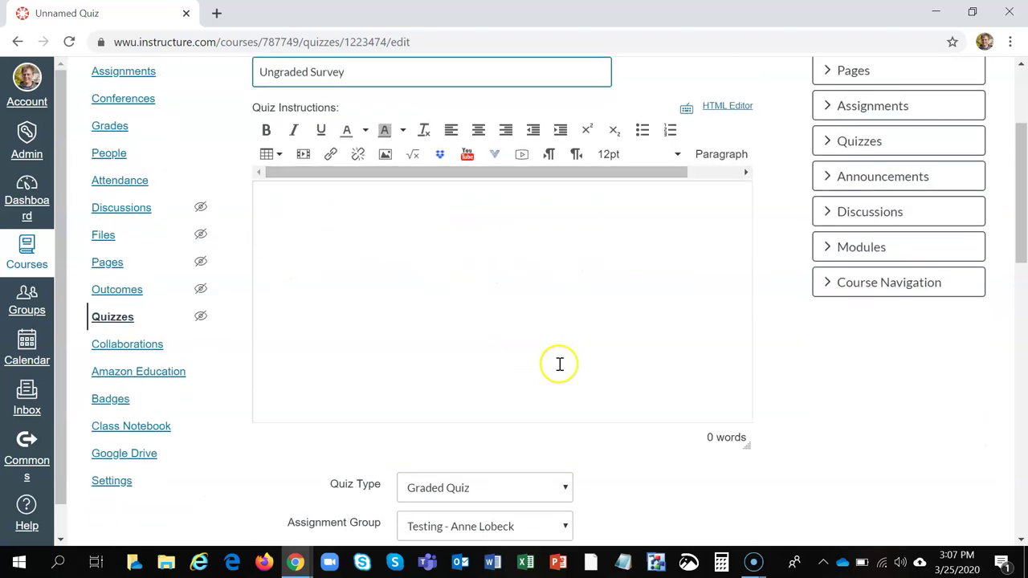
scroll(557, 363, down, 1)
click(552, 380)
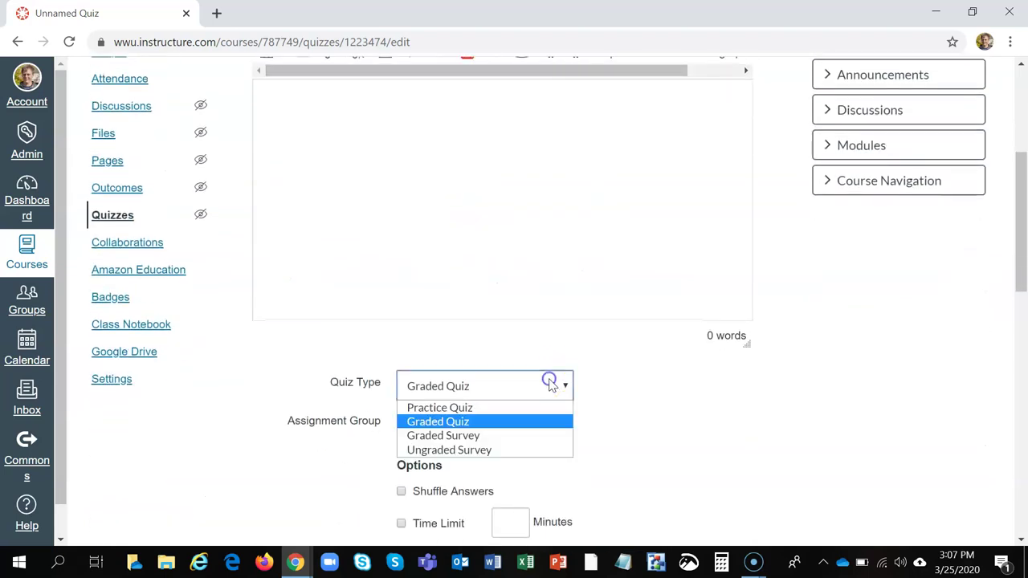
click(508, 452)
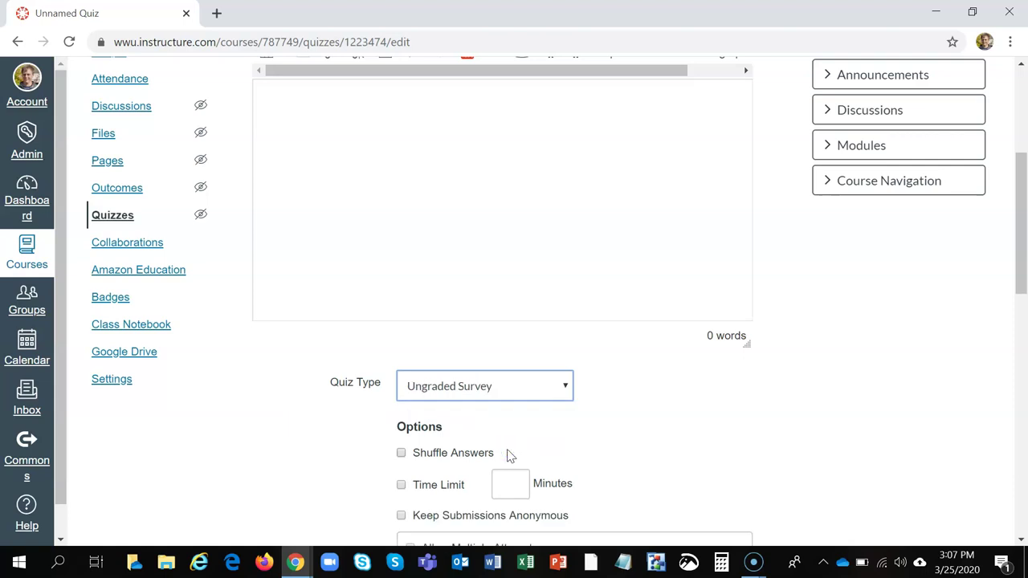
scroll(508, 454, up, 3)
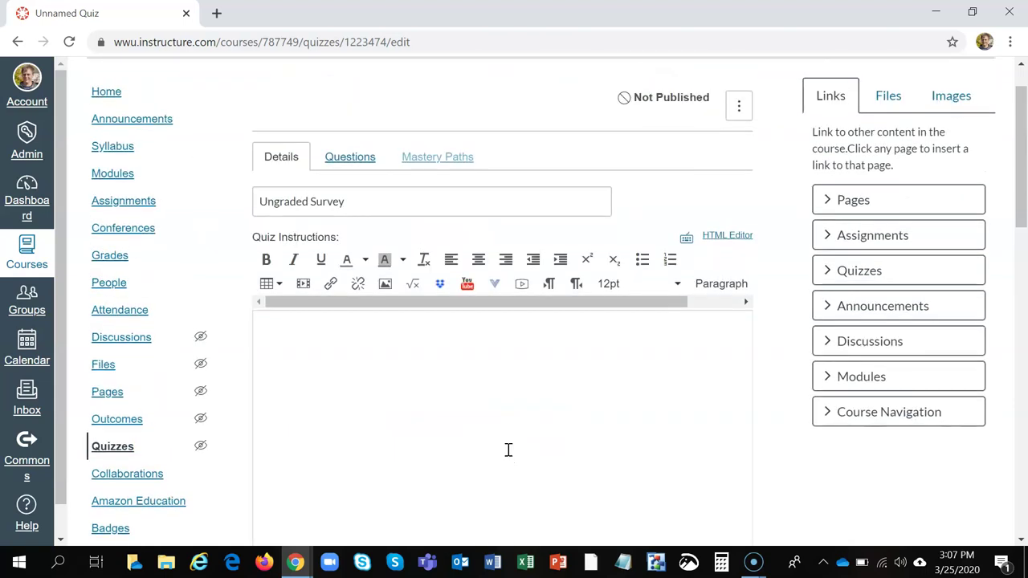
click(351, 152)
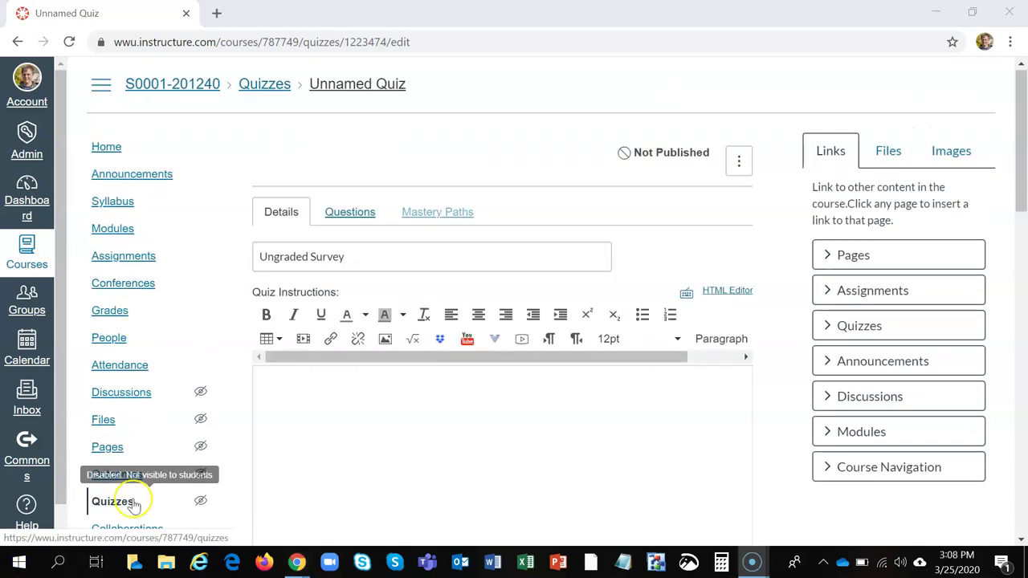
Return to the course's Quizzes list and start another new quiz.
click(124, 503)
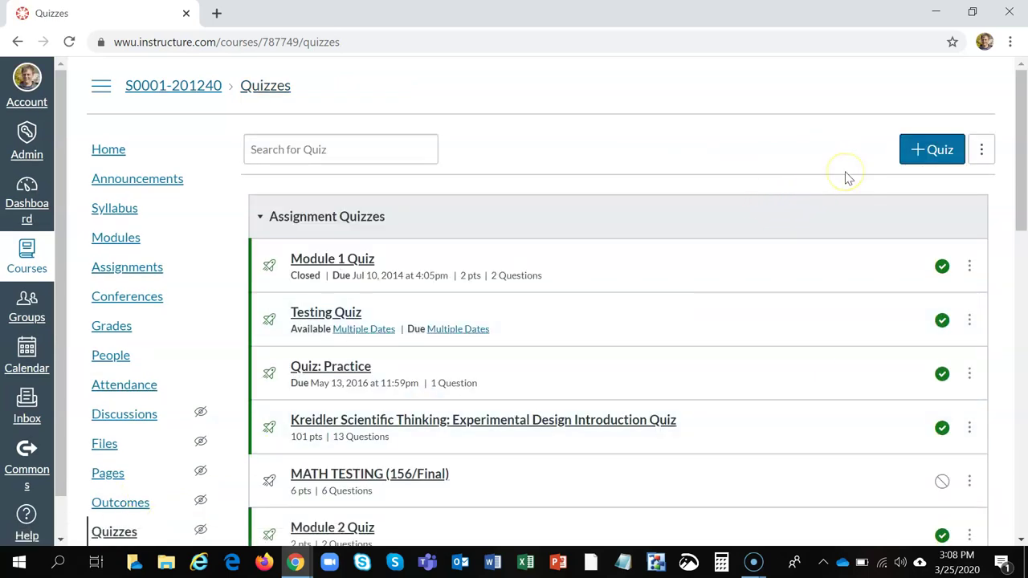
click(924, 161)
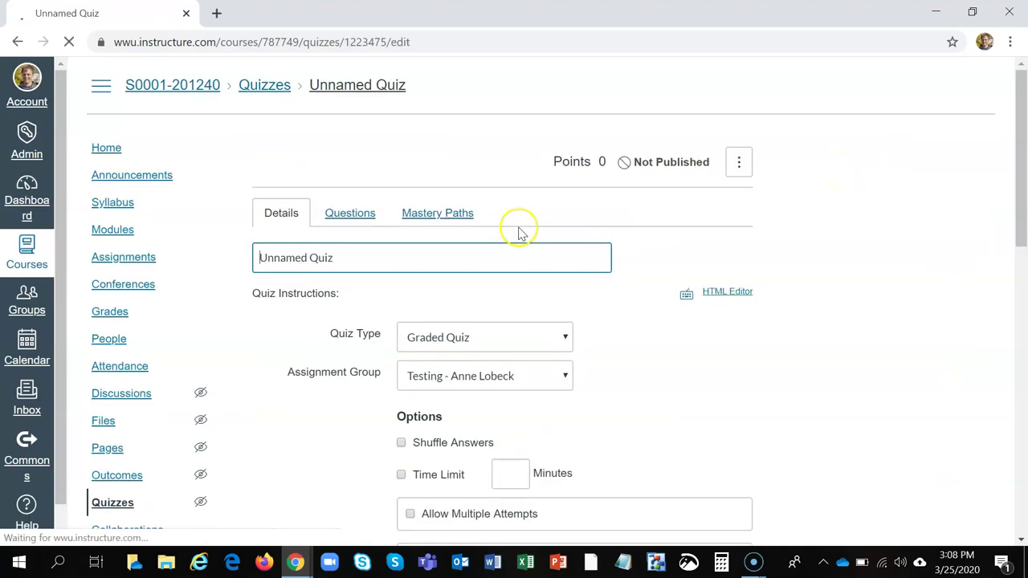
Title the quiz 'Workbook' and set its quiz type to Graded Survey.
triple_click(495, 253)
text(Works)
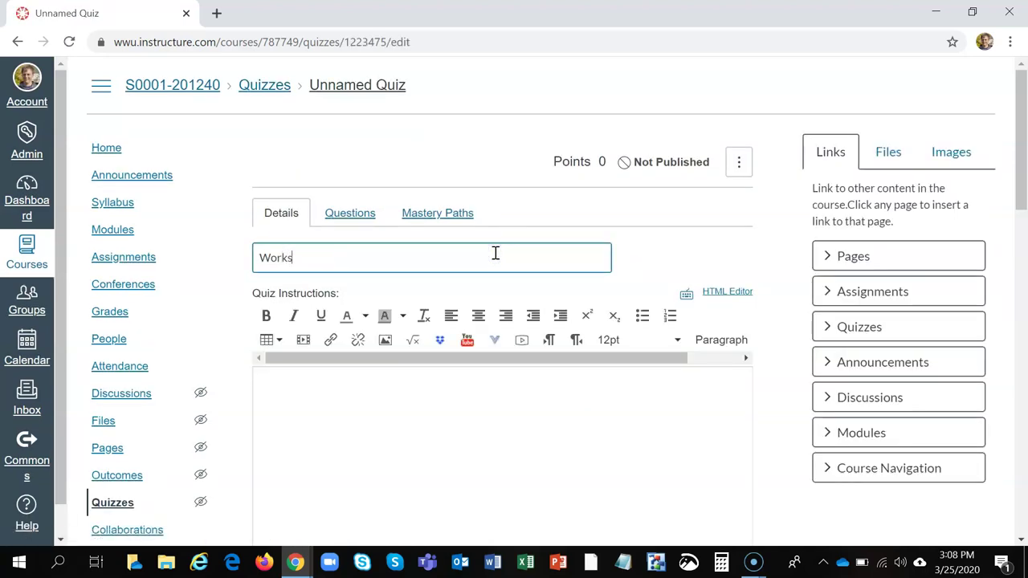
key(BackSpace)
text(book)
scroll(546, 464, down, 3)
scroll(546, 463, down, 2)
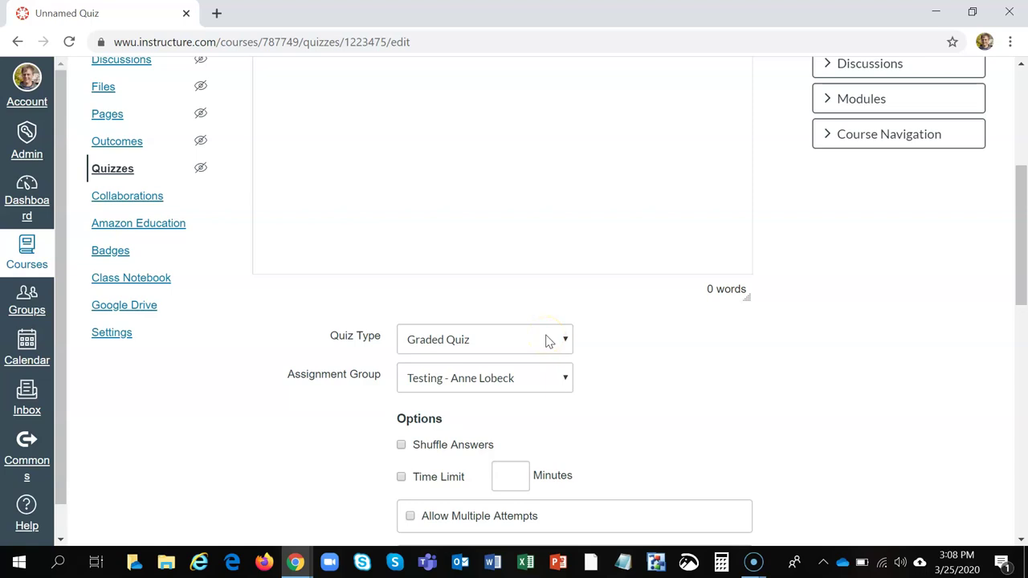
click(547, 341)
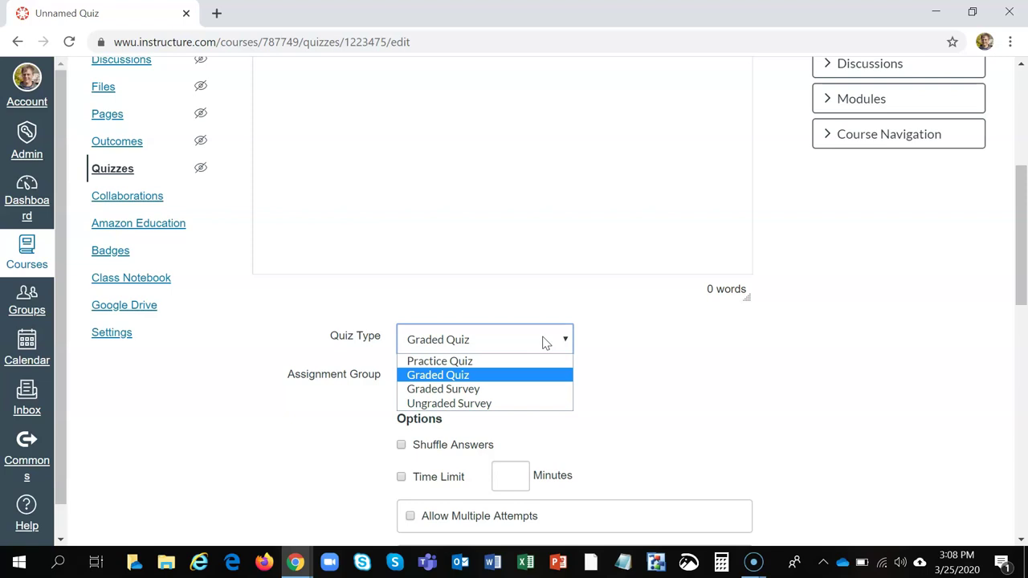
drag(543, 342, 506, 402)
click(505, 393)
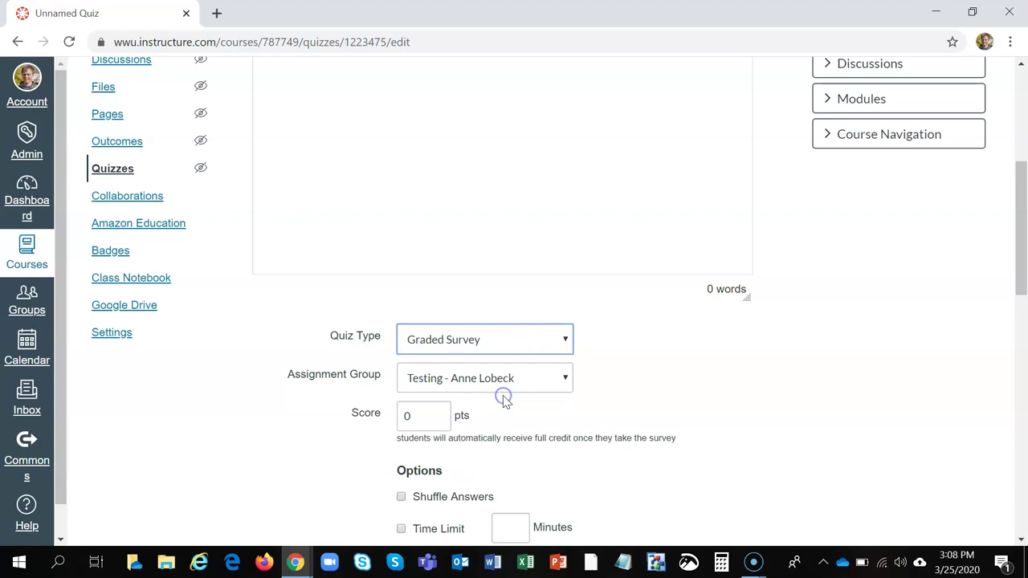
Put the survey in the Discussion assignment group, worth 10 points.
click(508, 383)
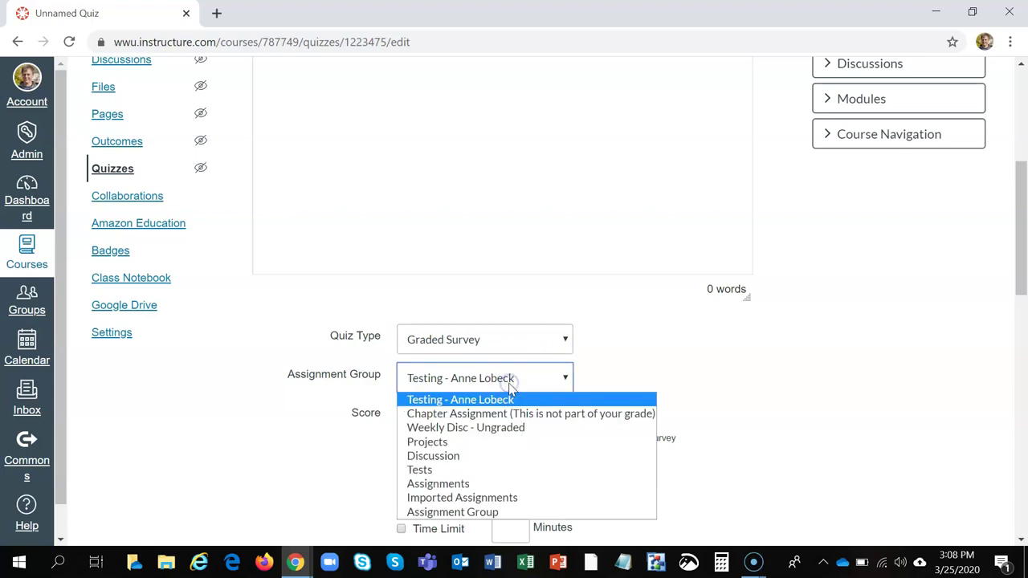
click(493, 458)
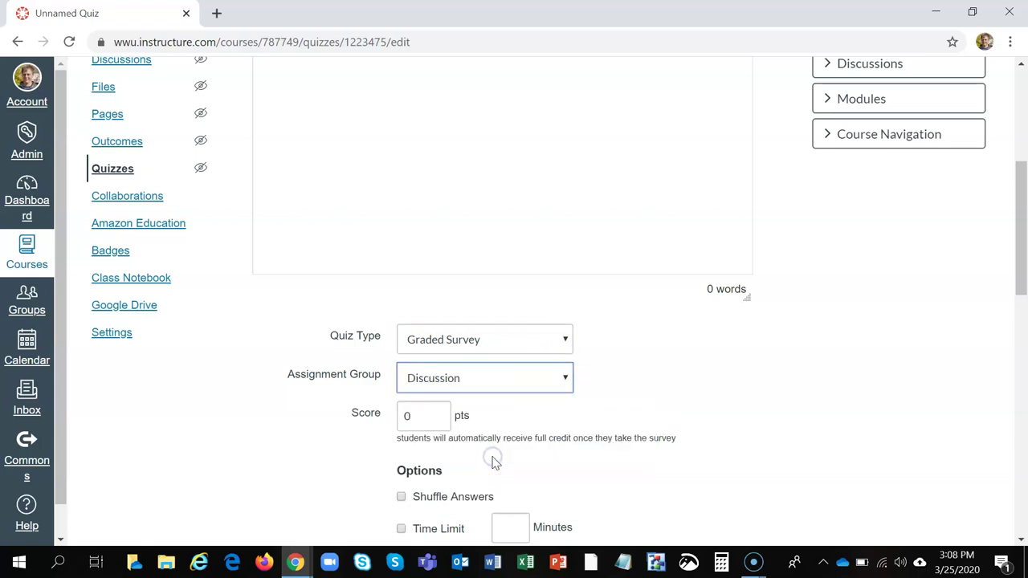
double_click(415, 416)
text(10)
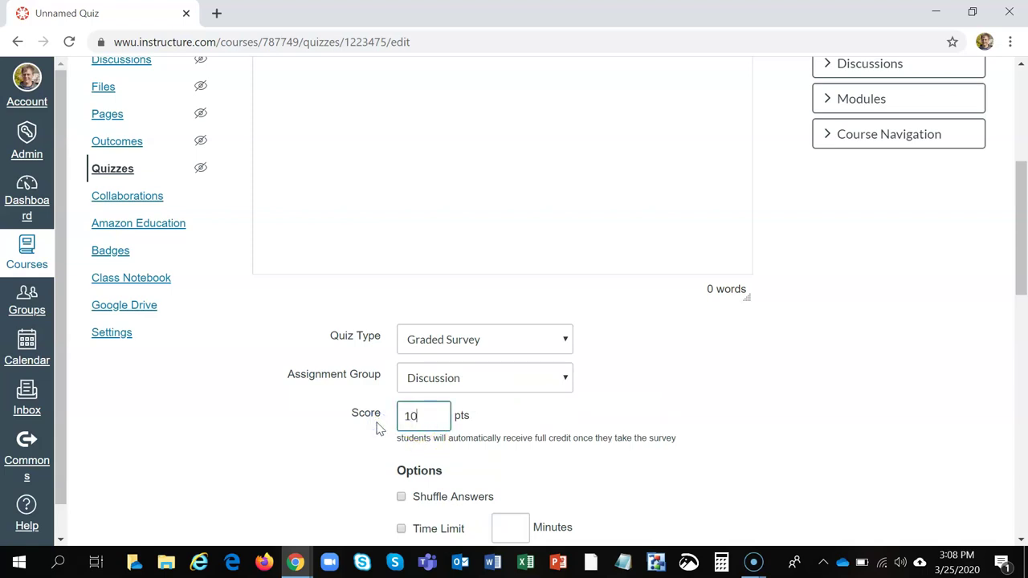
click(638, 436)
Hide students' quiz responses and allow multiple attempts with a limited attempt count.
scroll(679, 415, down, 3)
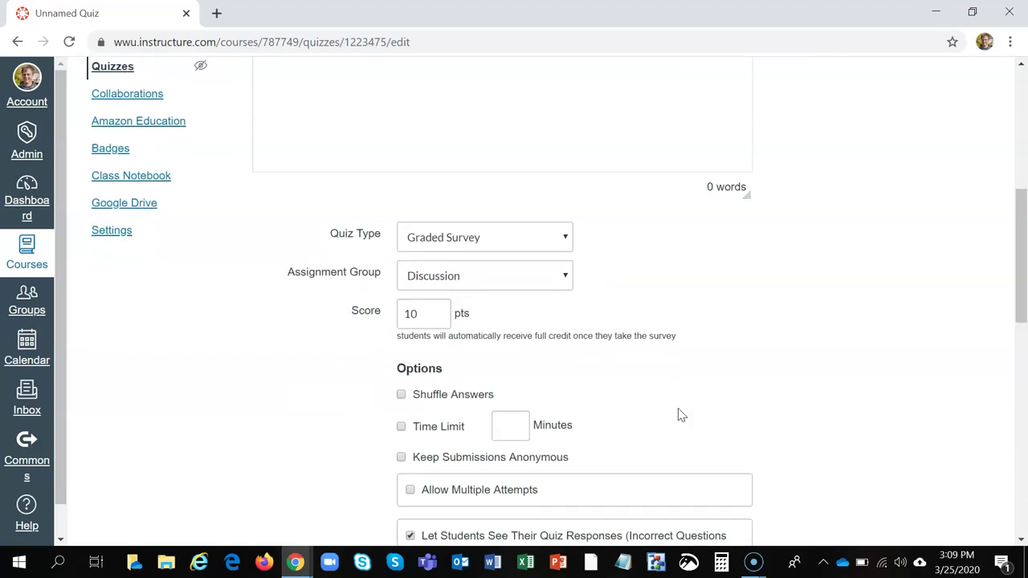
scroll(681, 414, down, 1)
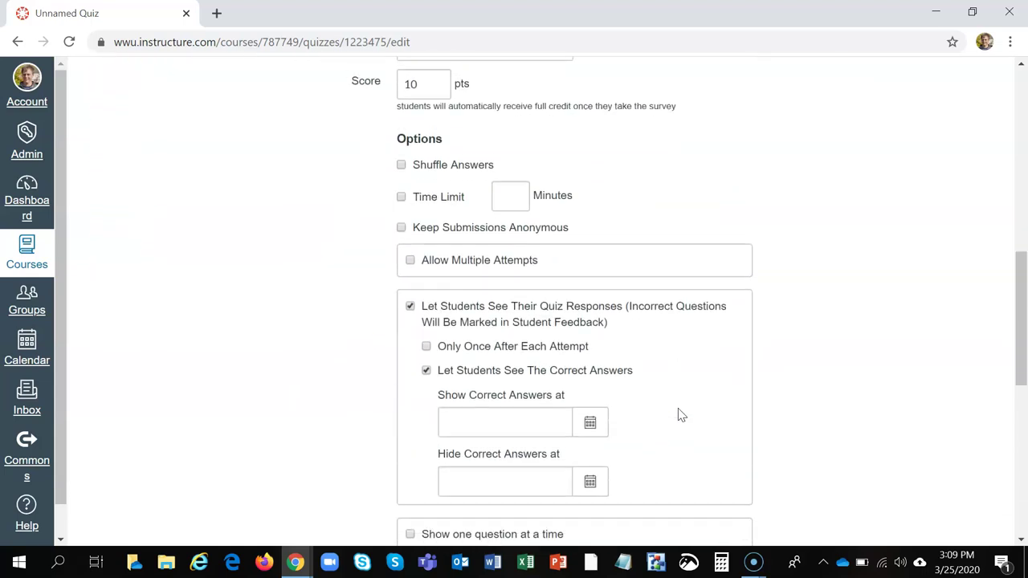
click(616, 309)
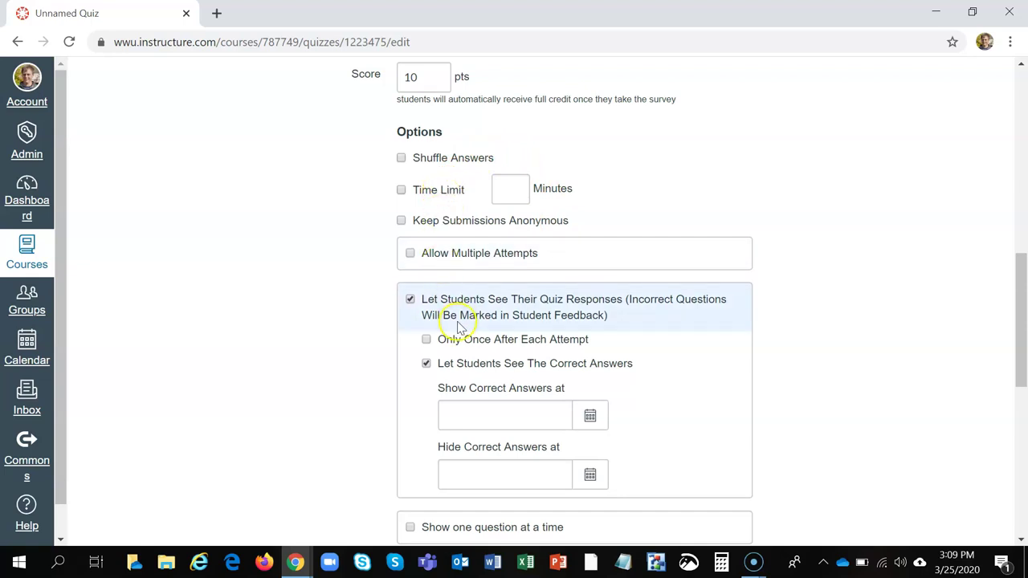
scroll(347, 367, down, 1)
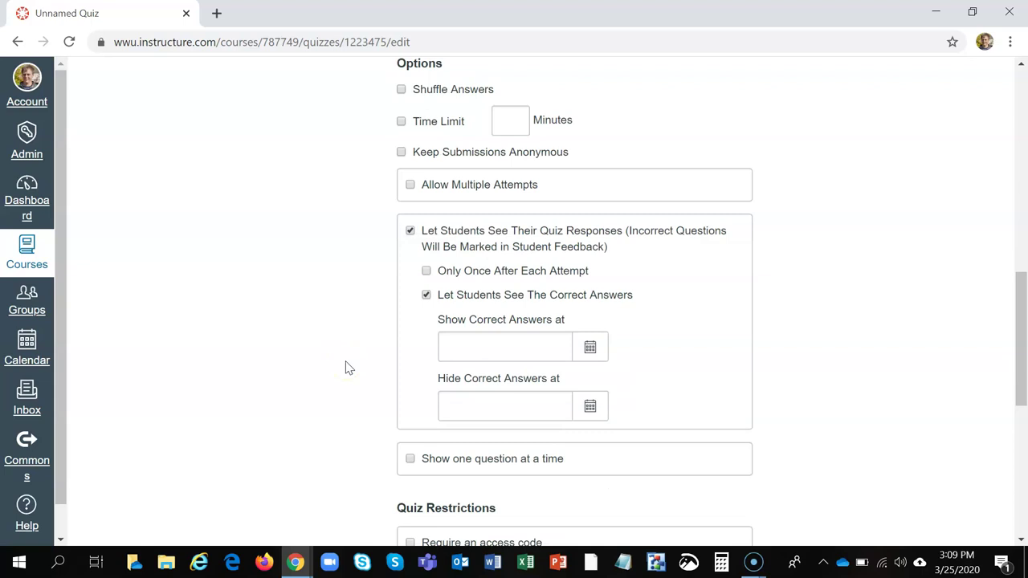
click(409, 232)
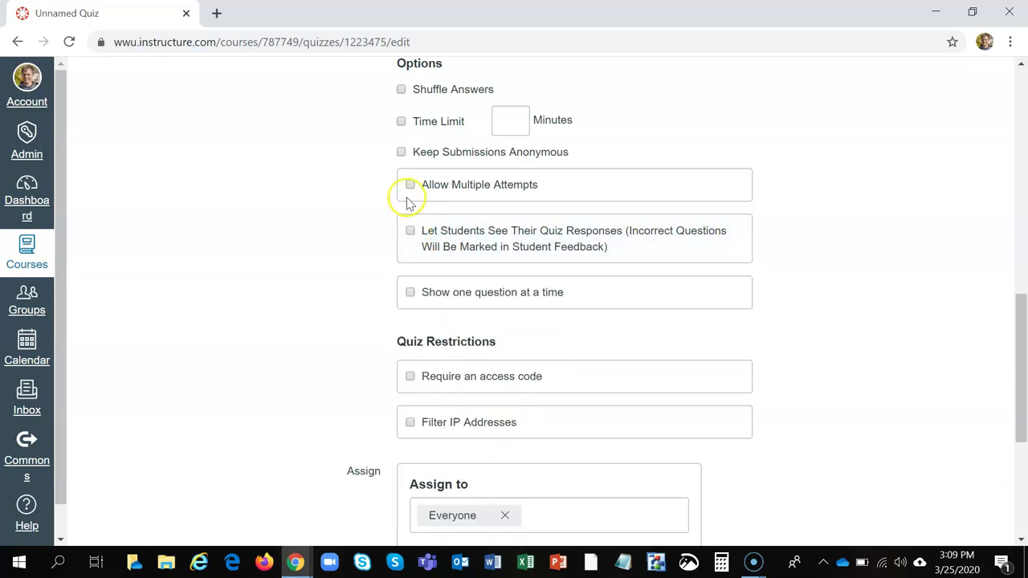
click(410, 186)
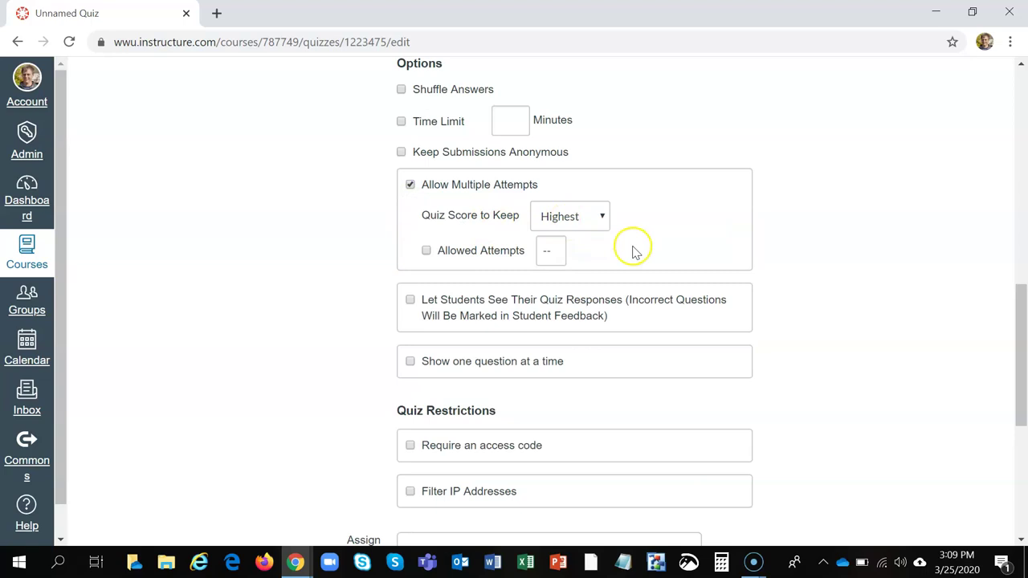
click(484, 250)
scroll(661, 336, down, 1)
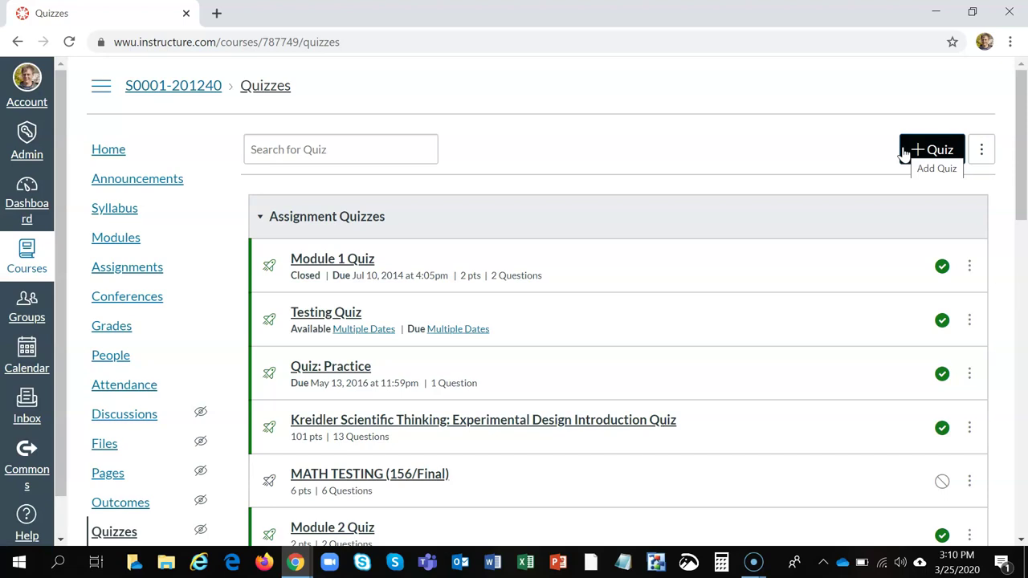
Start a new quiz and title it 'Practice Exam'.
click(907, 151)
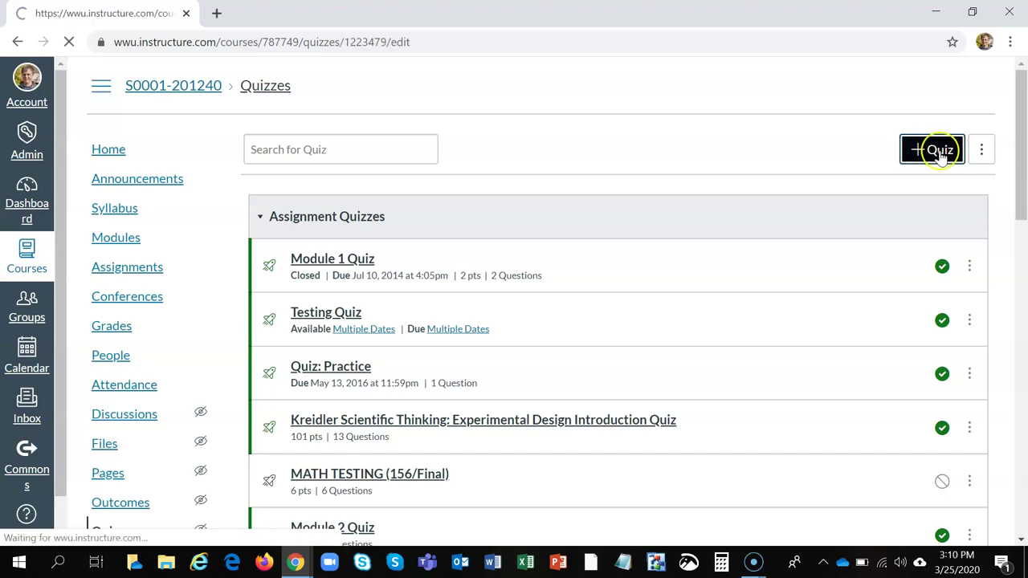
click(564, 253)
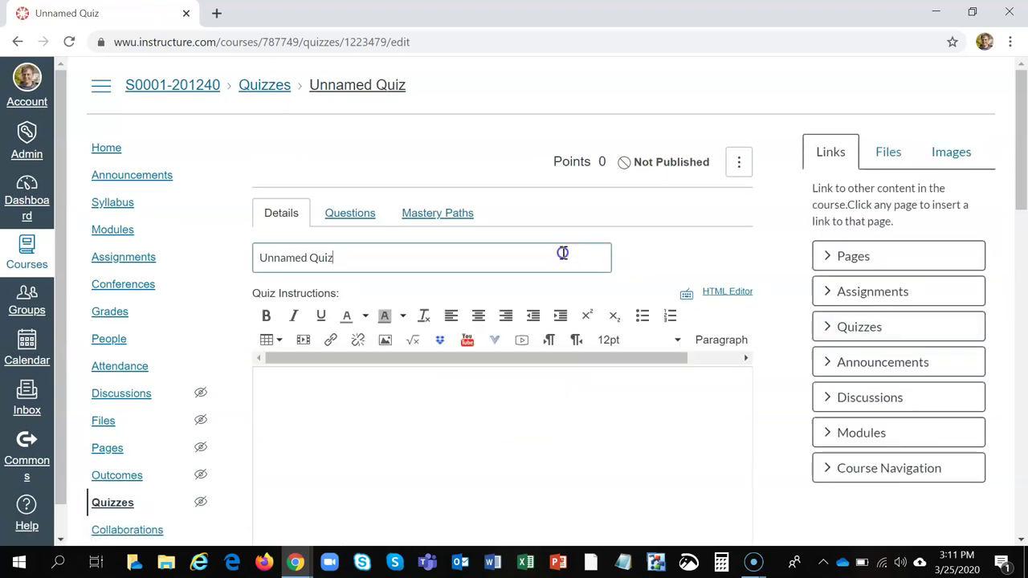
key(shift+Left)
key(shift+Left)
key(shift+Left)
key(shift+Left)
key(shift+Left)
key(shift+Left)
key(shift+Left)
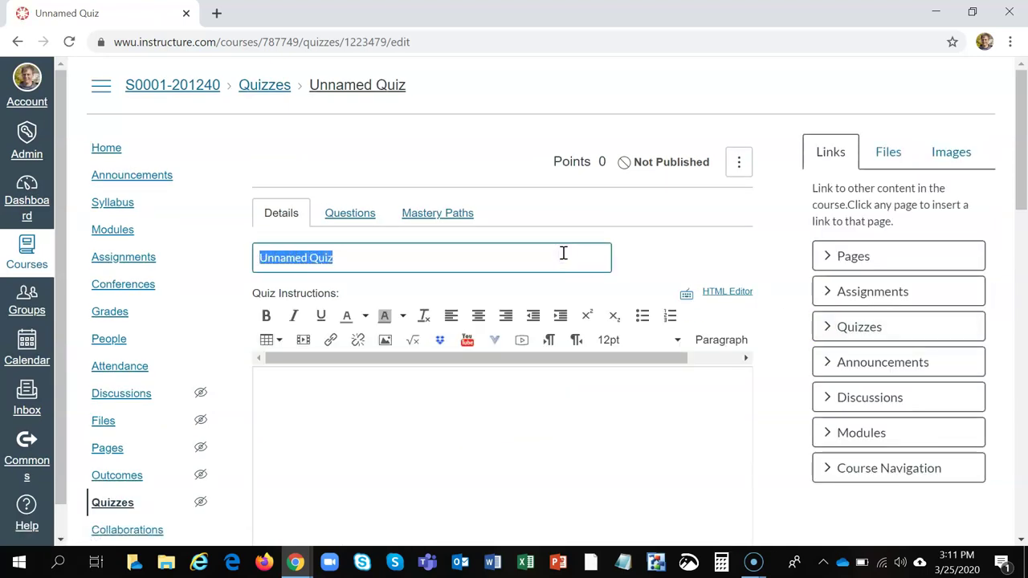
text(Practice Ex)
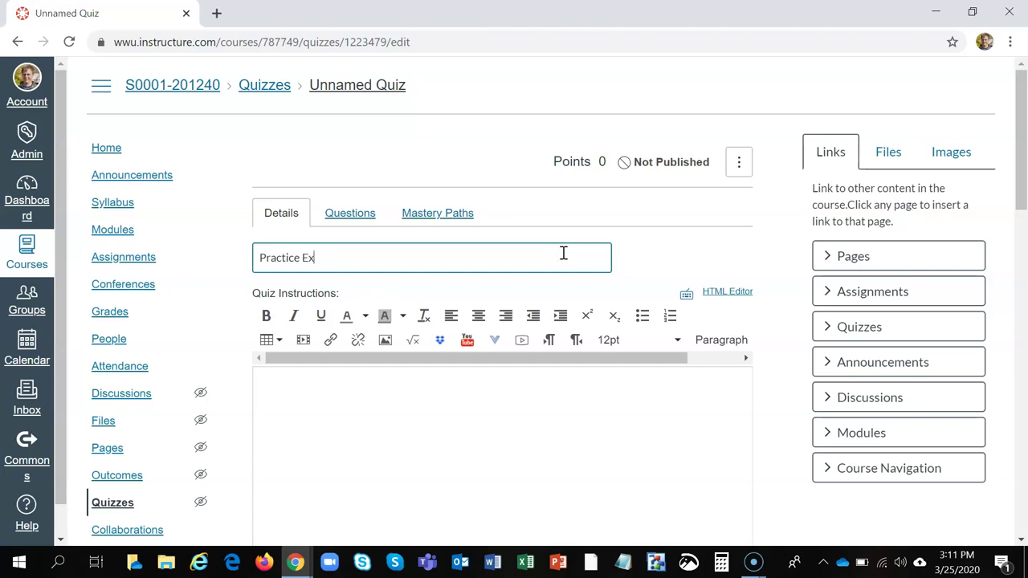
text(am)
Set the quiz type to Practice Quiz and review the remaining quiz options.
scroll(557, 416, down, 5)
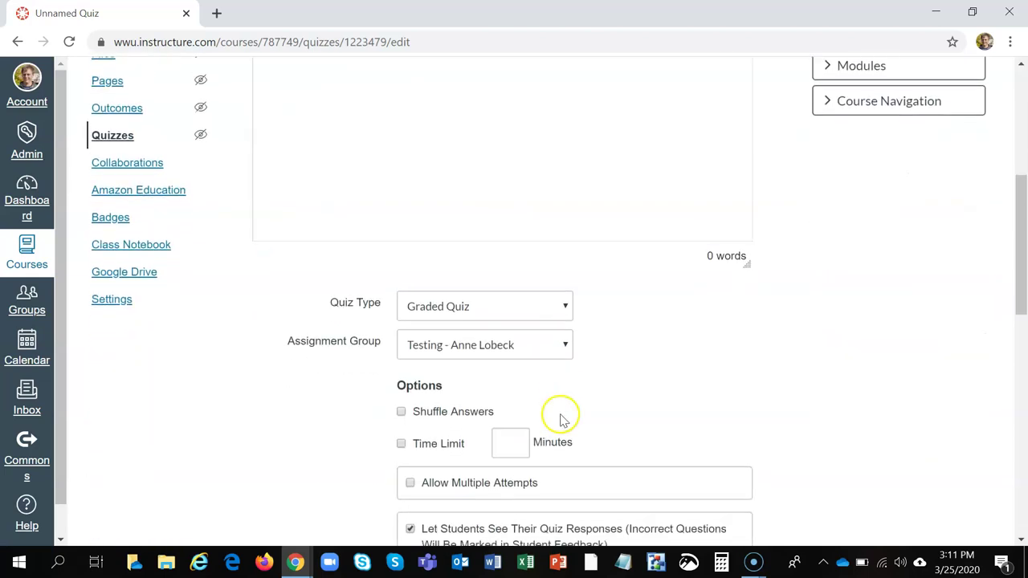
click(521, 318)
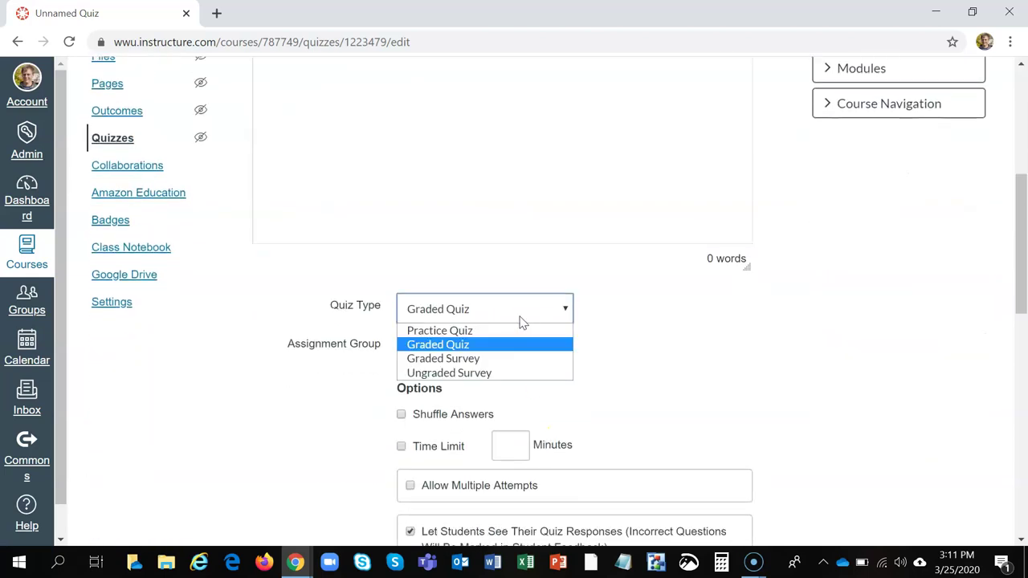
click(517, 332)
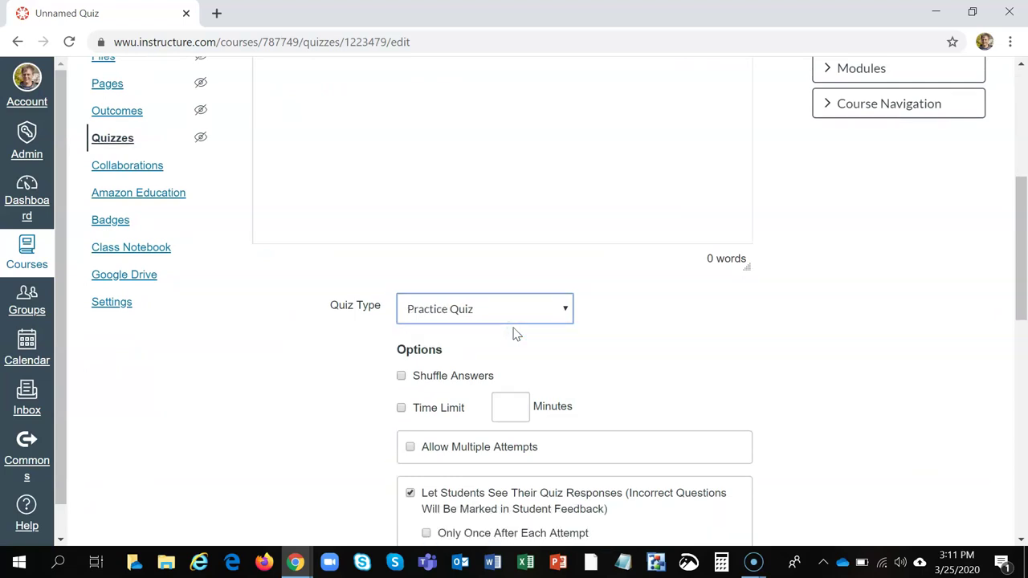
scroll(515, 333, down, 1)
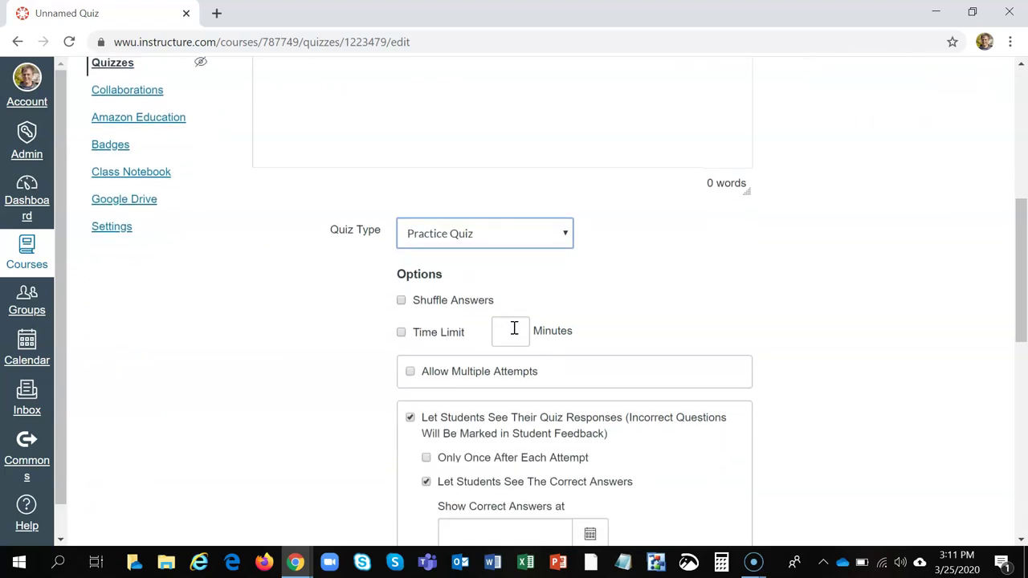
scroll(477, 301, down, 1)
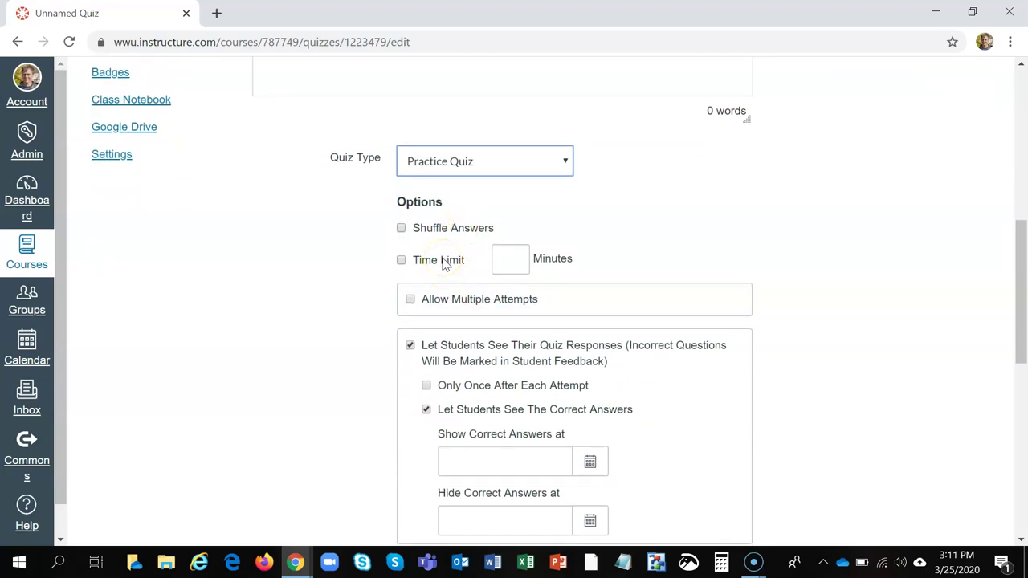
scroll(444, 265, down, 1)
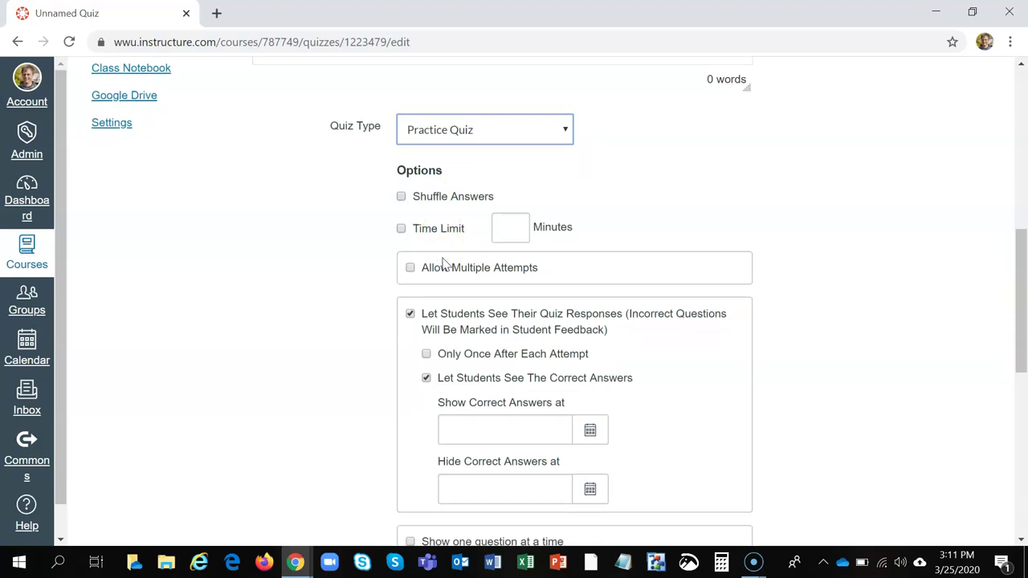
scroll(444, 265, down, 2)
scroll(444, 265, down, 1)
scroll(444, 265, up, 10)
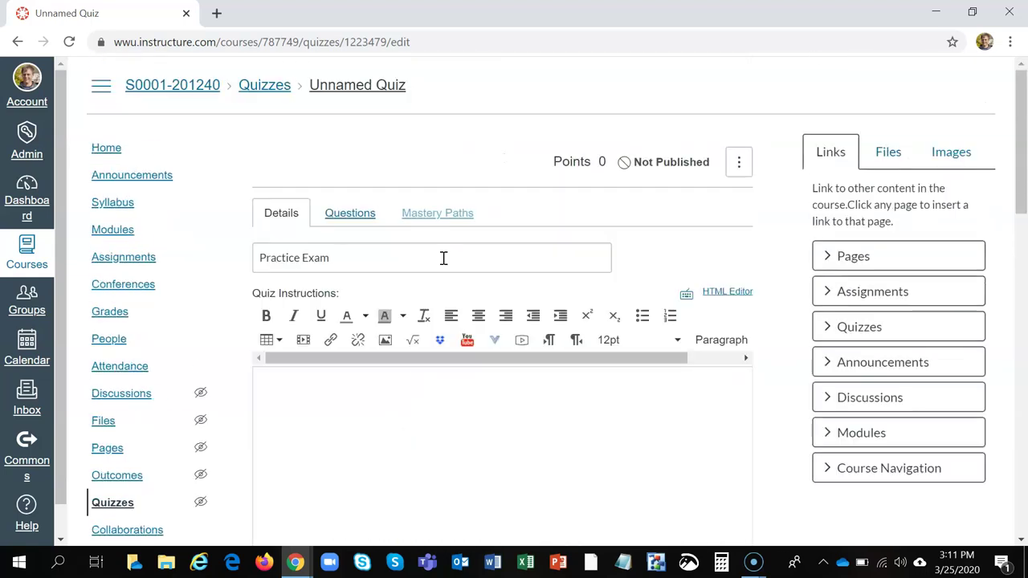
Check the Practice Exam questions, then save and publish the quiz.
click(372, 213)
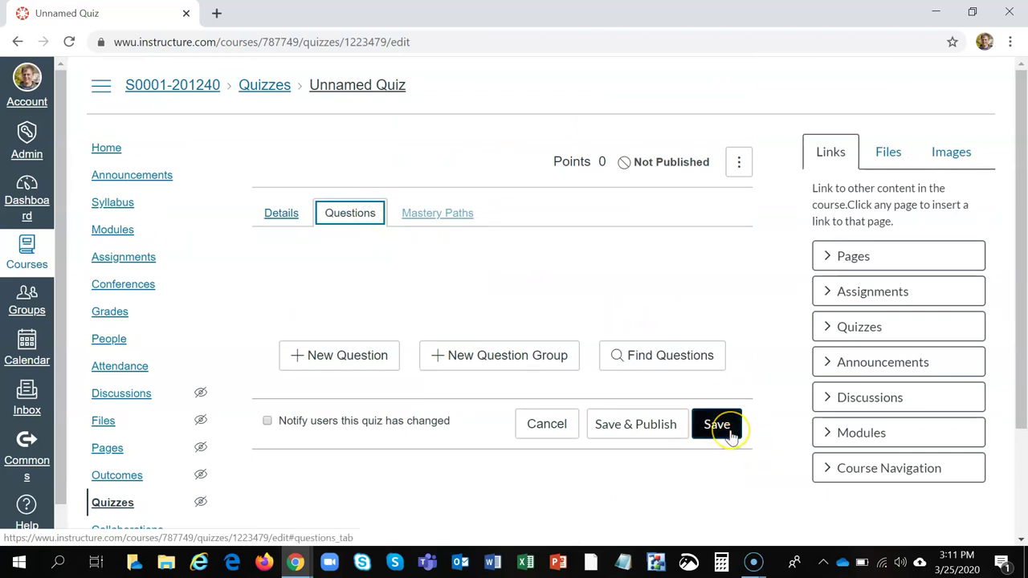
click(677, 434)
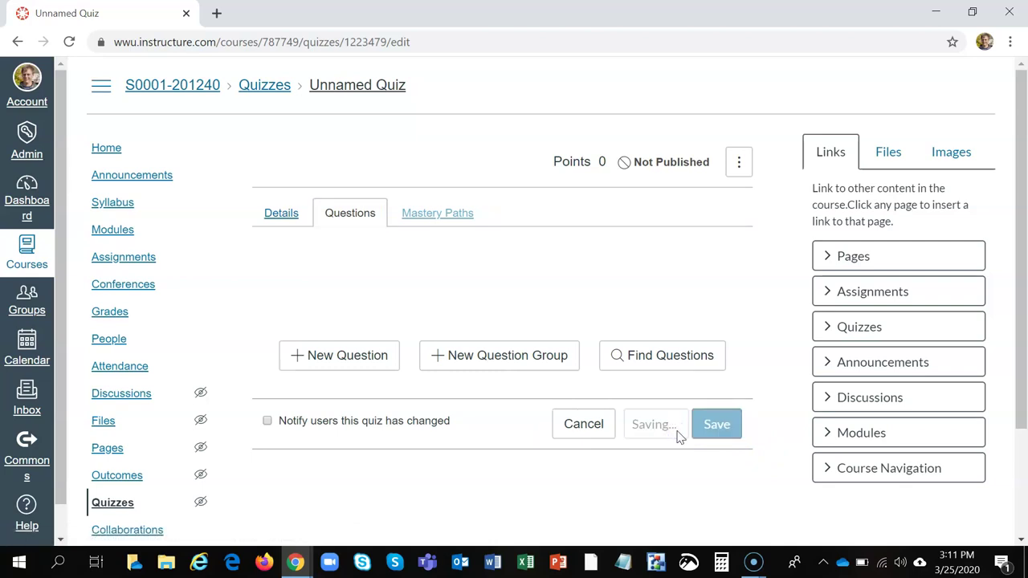